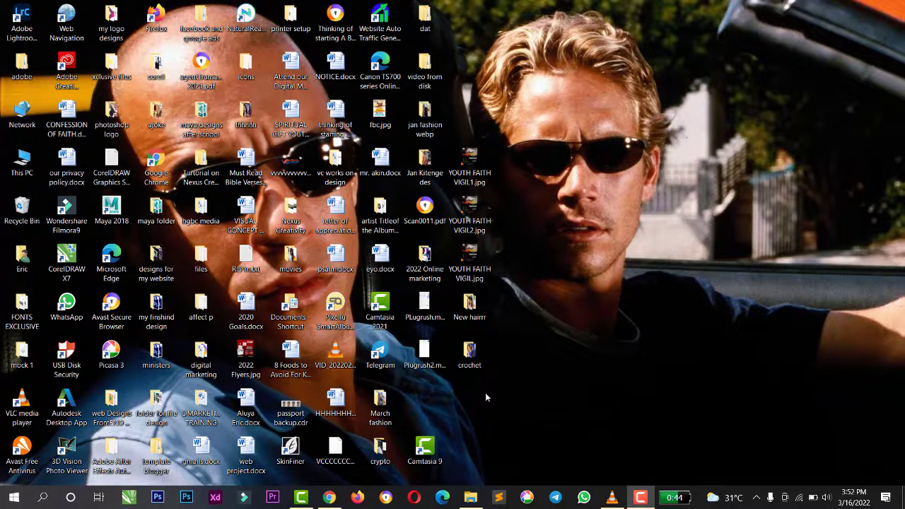
# Step: In Chrome, search for fbapp.us and open the FBapp.us result in a new tab
pyautogui.click(331, 499)
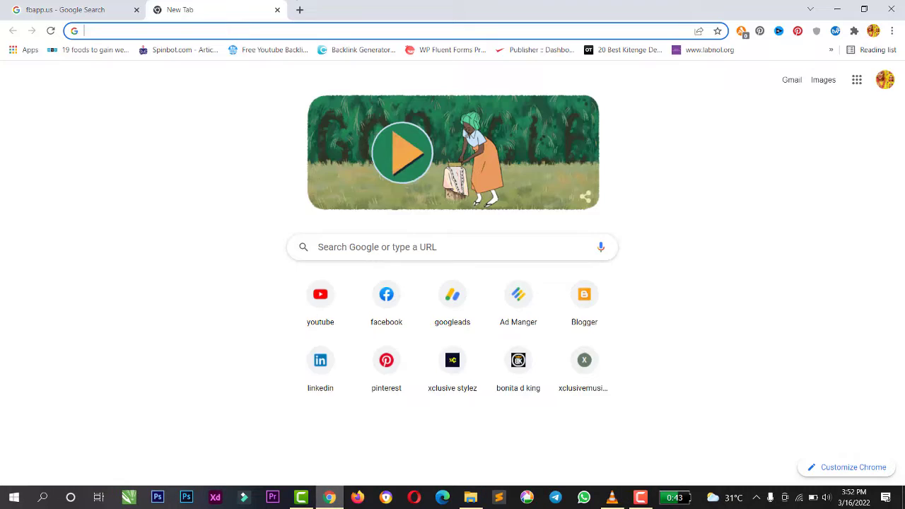
pyautogui.write('fba')
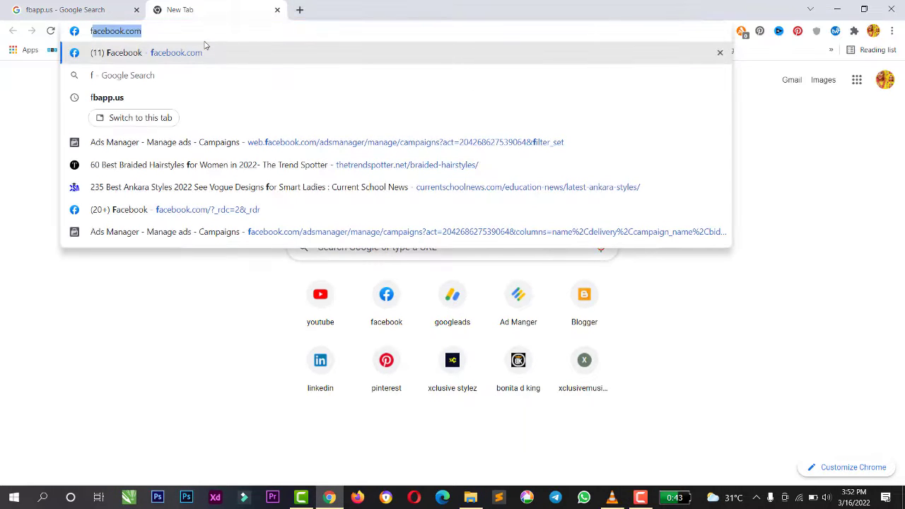
pyautogui.press('Return')
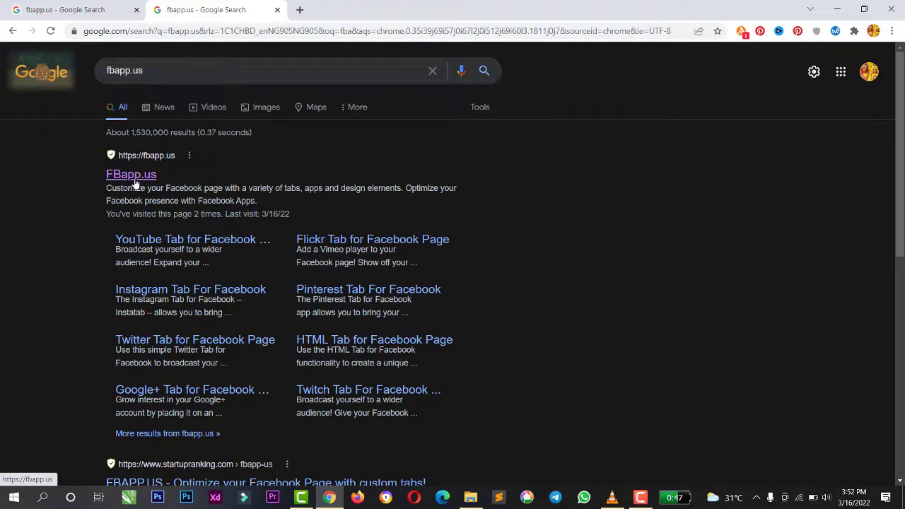
pyautogui.rightClick(134, 181)
pyautogui.click(187, 188)
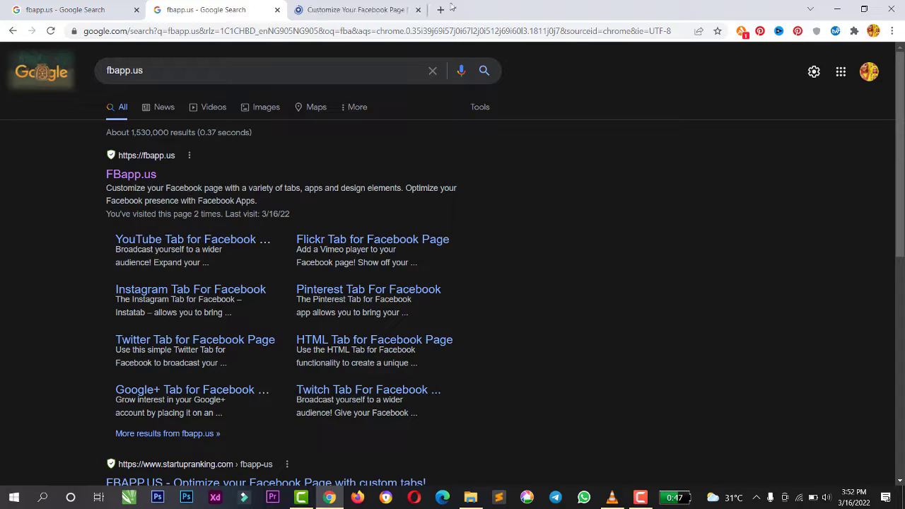
pyautogui.click(376, 10)
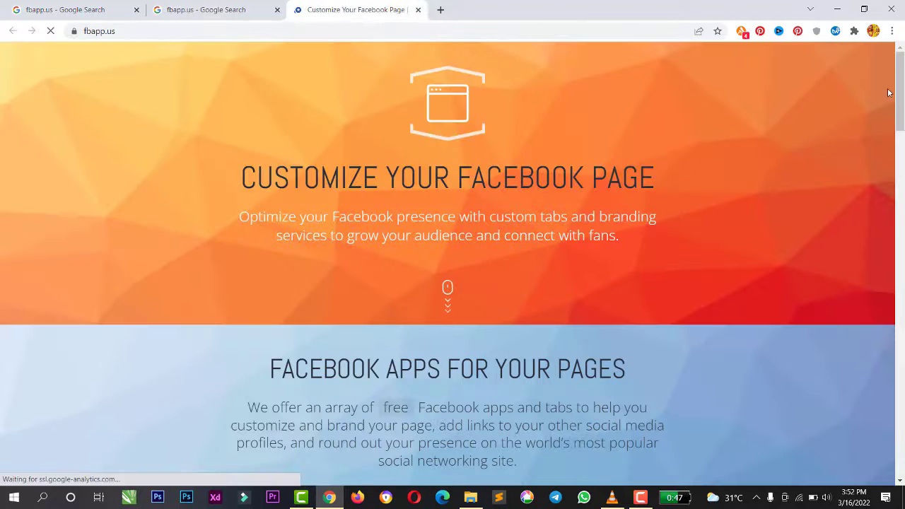
# Step: Add the Pintab app as a page tab to the Facebook page Ankara Styles And Designs for Ladies
pyautogui.moveTo(901, 82); pyautogui.dragTo(903, 175)
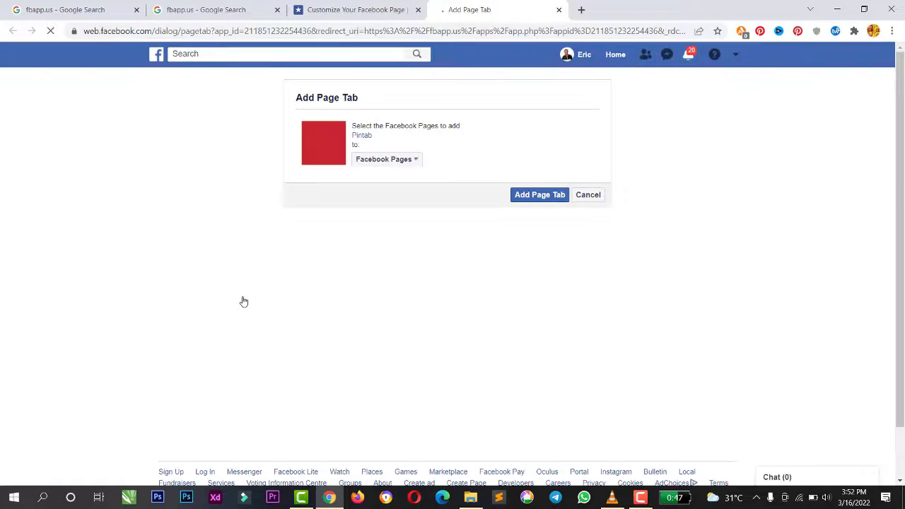
pyautogui.click(375, 161)
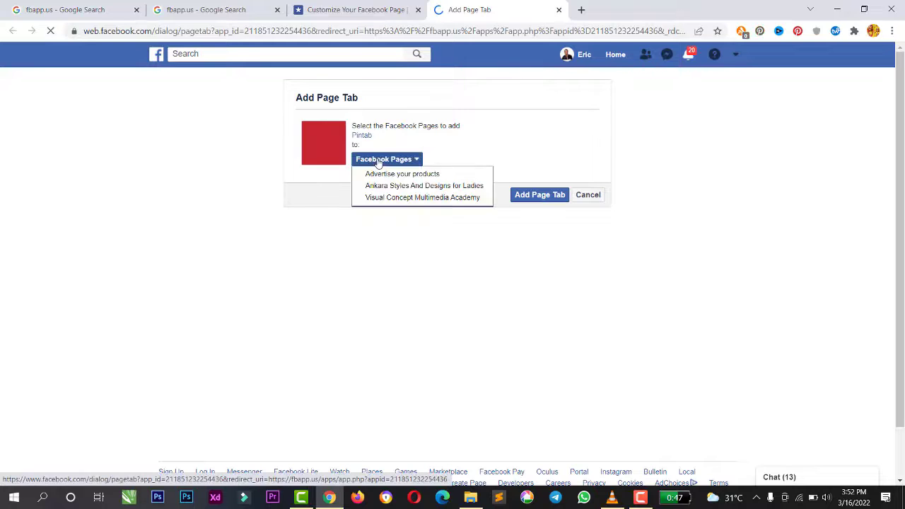
pyautogui.click(390, 186)
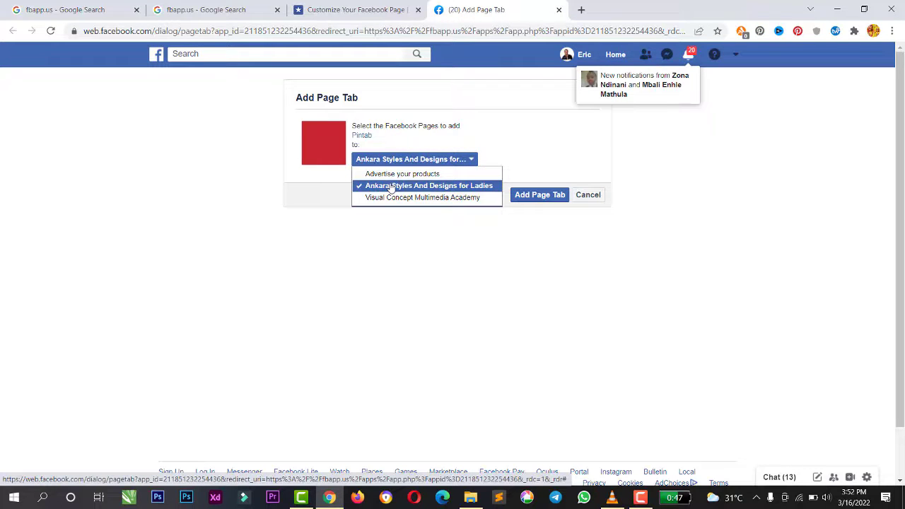
pyautogui.click(537, 196)
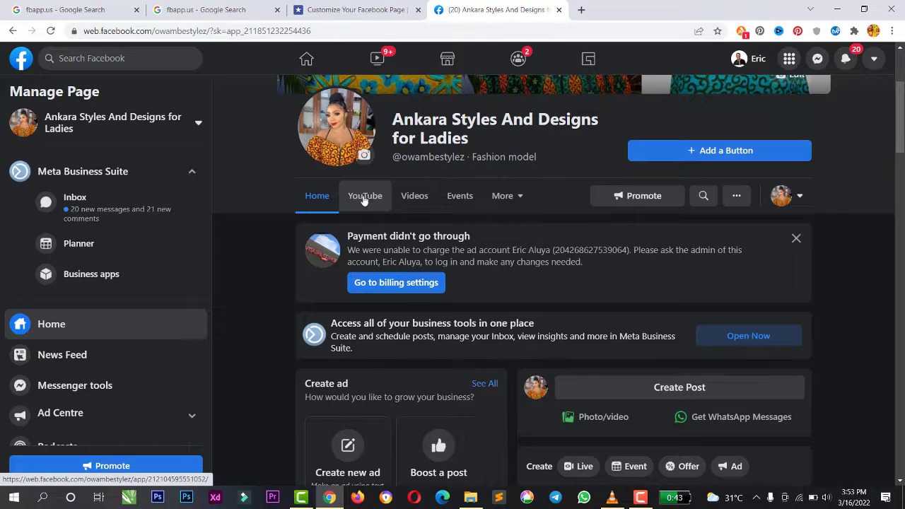
# Step: Check the page's additional tabs and open the Templates and tabs section of the page settings
pyautogui.click(517, 200)
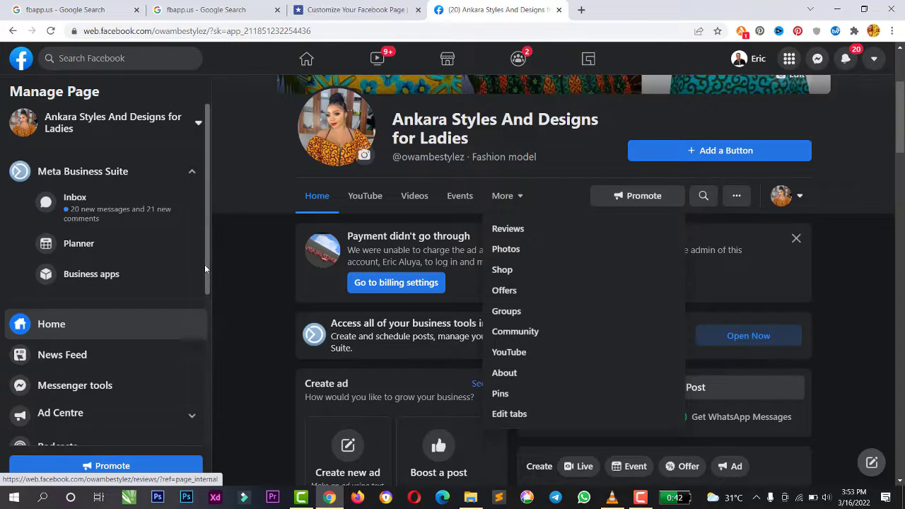
pyautogui.scroll(-3, 211, 411)
pyautogui.scroll(-1, 211, 417)
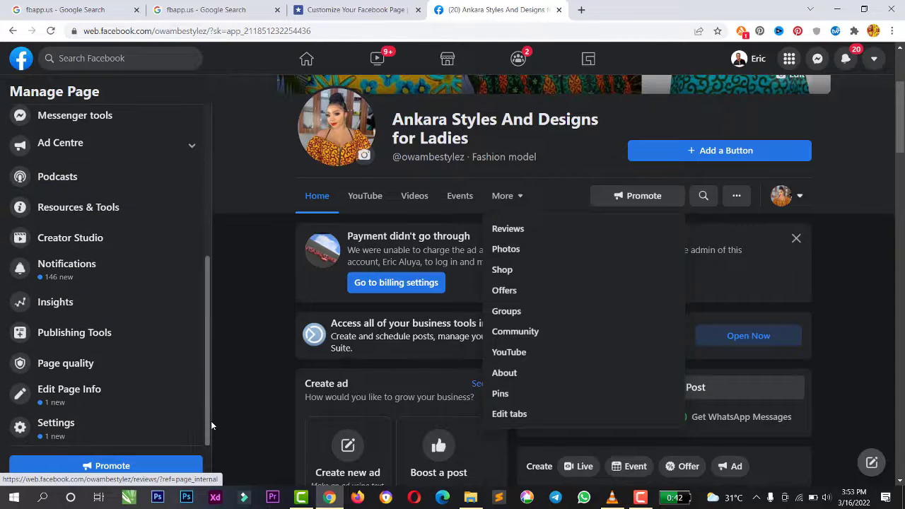
pyautogui.click(131, 435)
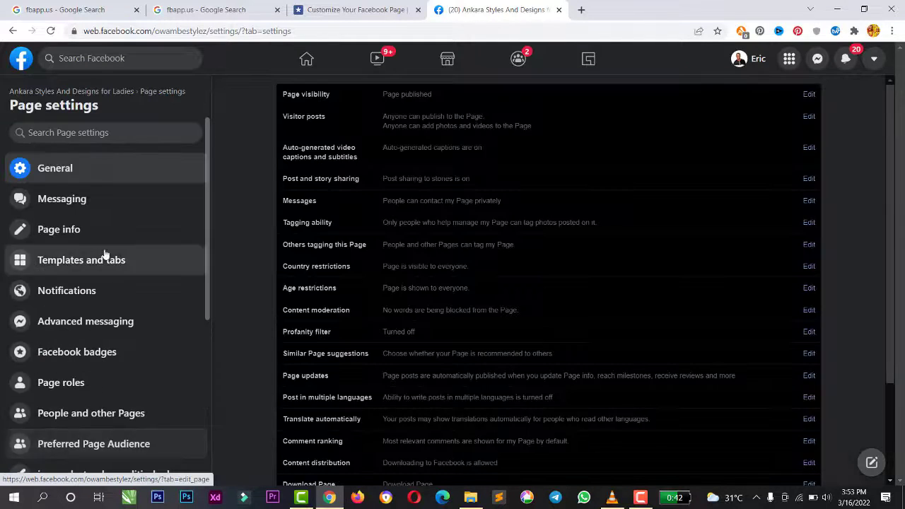
pyautogui.click(111, 263)
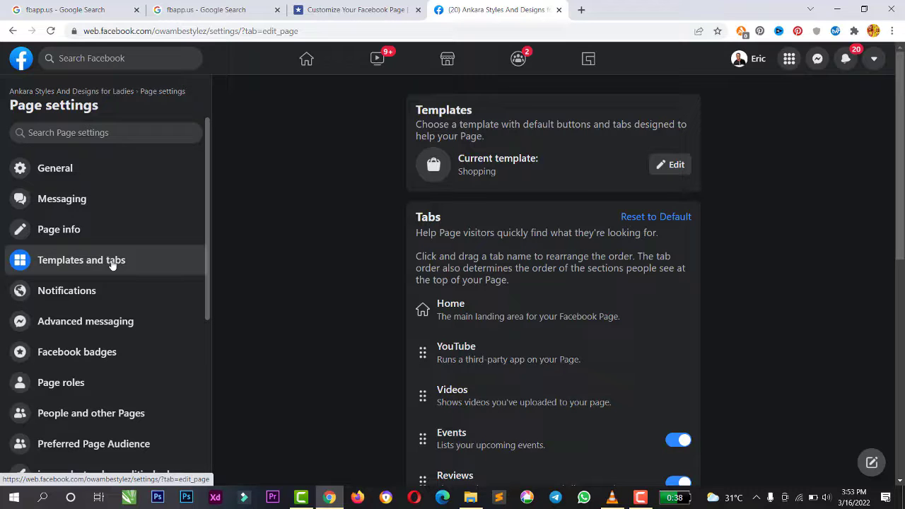
# Step: Reorder the page tabs so that Pins sits directly after Videos and before Events
pyautogui.scroll(-2, 555, 85)
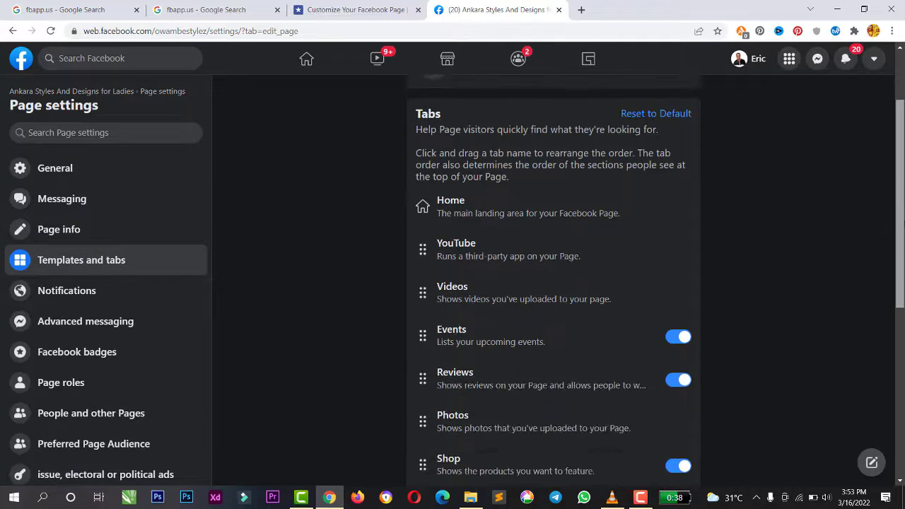
pyautogui.scroll(1, 902, 210)
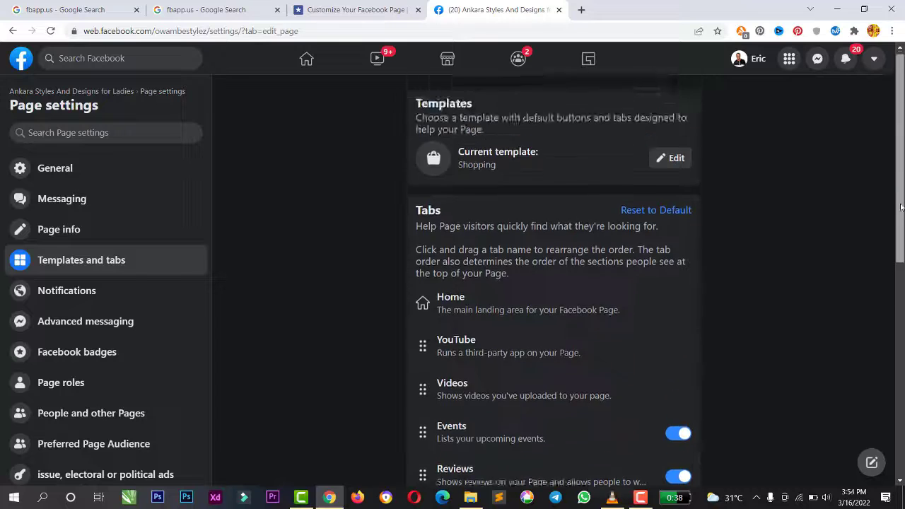
pyautogui.scroll(-6, 902, 210)
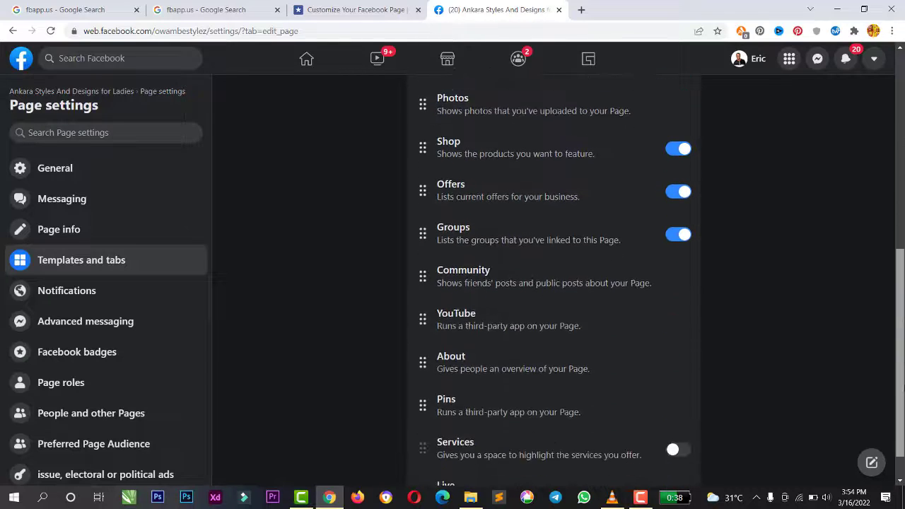
pyautogui.scroll(-1, 554, 283)
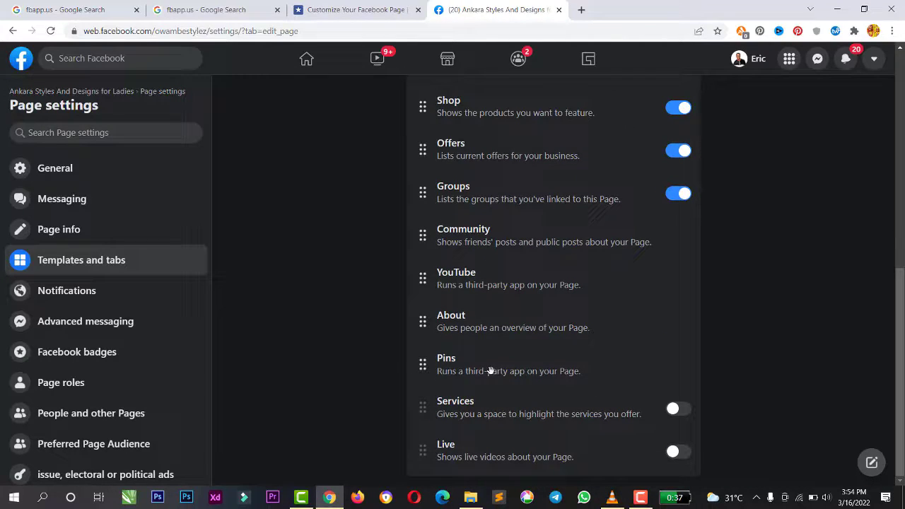
pyautogui.moveTo(491, 370); pyautogui.dragTo(491, 101)
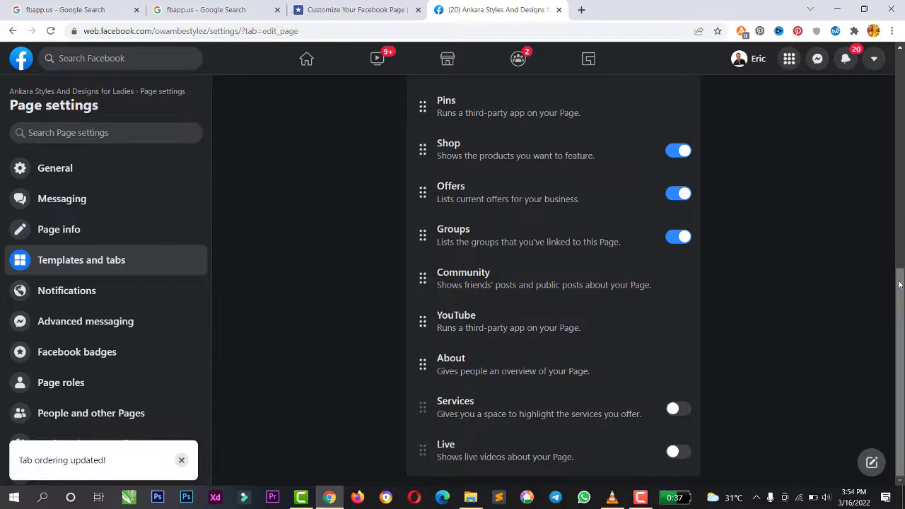
pyautogui.scroll(3, 899, 283)
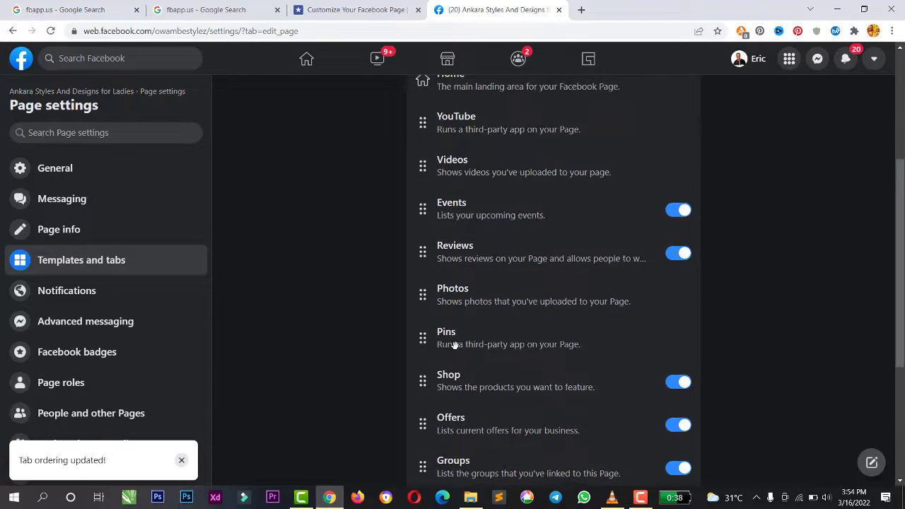
pyautogui.moveTo(467, 350); pyautogui.dragTo(472, 224)
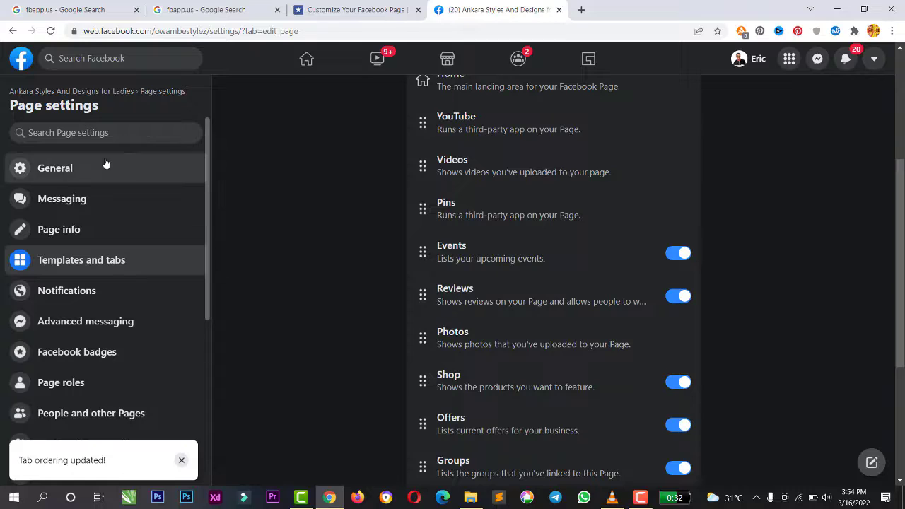
# Step: Return to the managed page and open its Pins tab to look through the pins
pyautogui.click(62, 92)
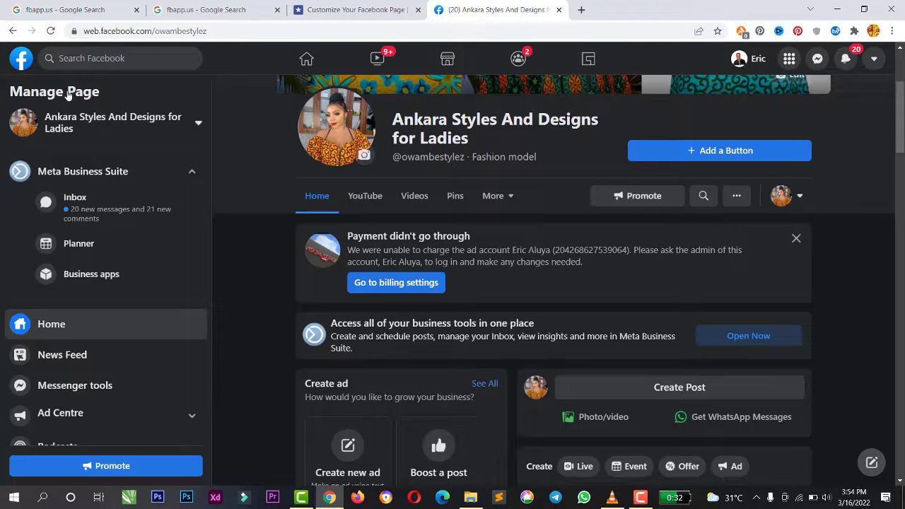
pyautogui.click(454, 198)
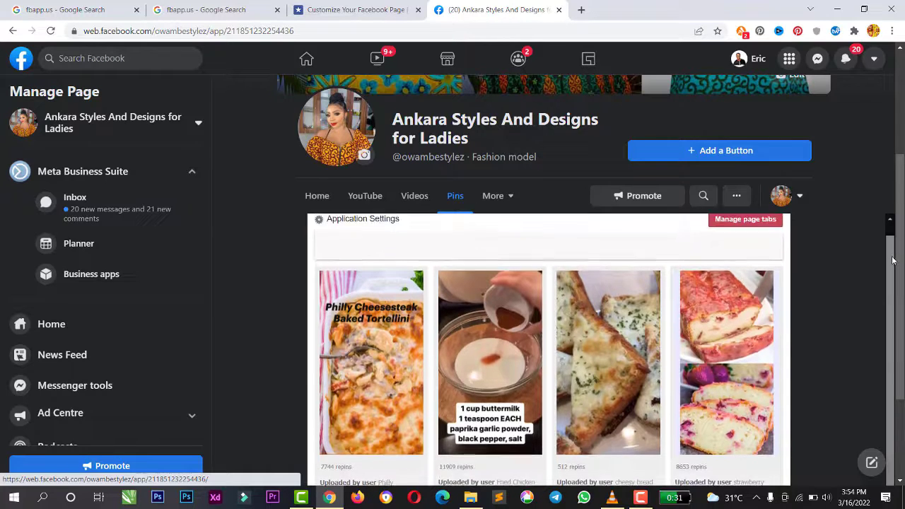
pyautogui.scroll(-2, 549, 353)
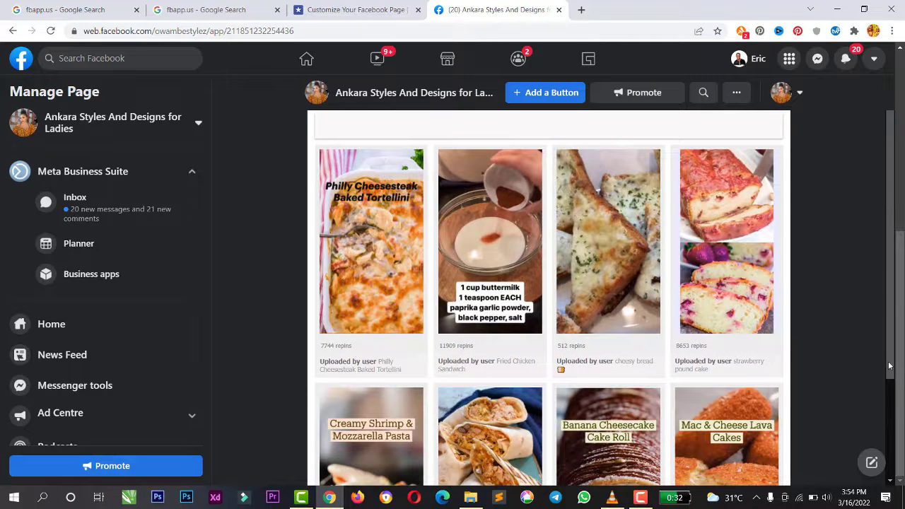
pyautogui.scroll(-2, 891, 424)
pyautogui.scroll(-1, 892, 444)
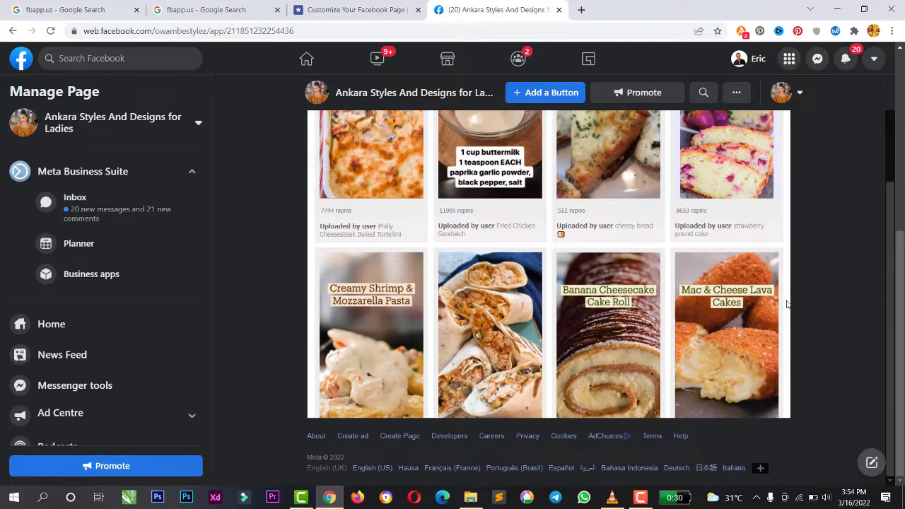
# Step: Open the application settings of the Pins tab on the Facebook page
pyautogui.scroll(2, 890, 222)
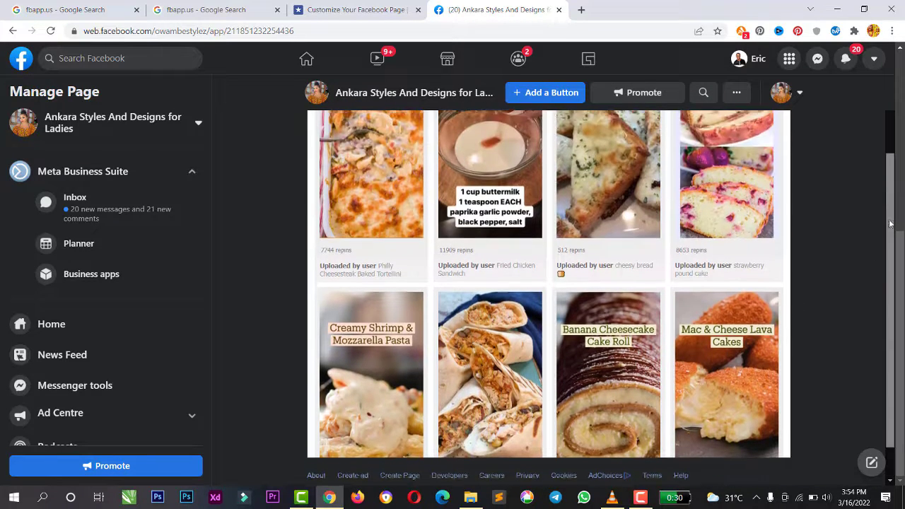
pyautogui.scroll(3, 891, 222)
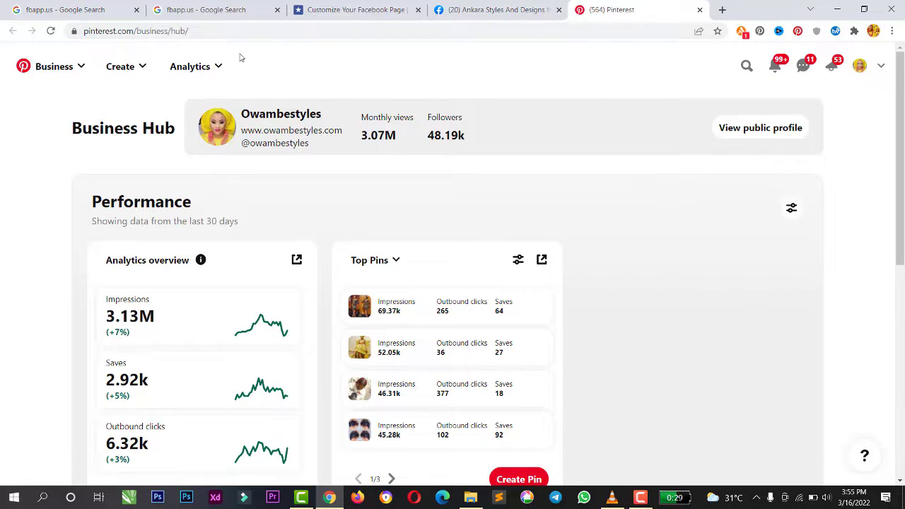
pyautogui.click(495, 11)
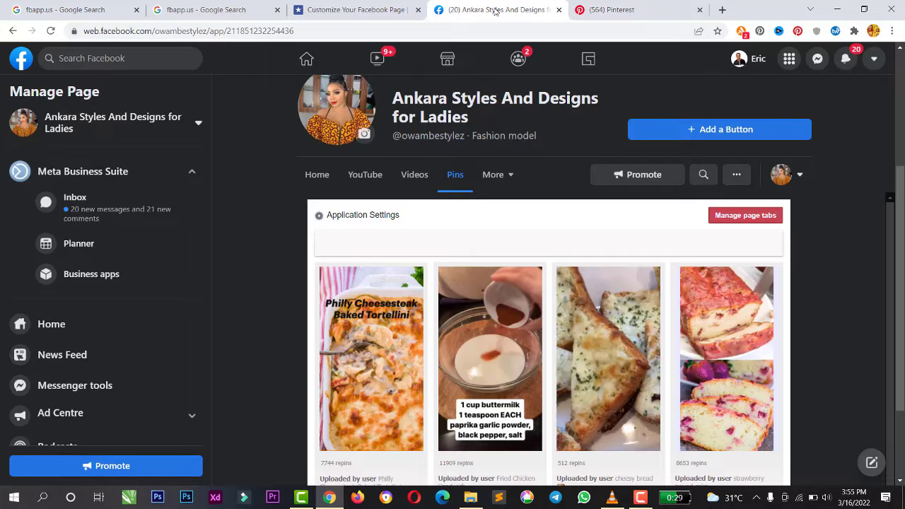
pyautogui.click(322, 219)
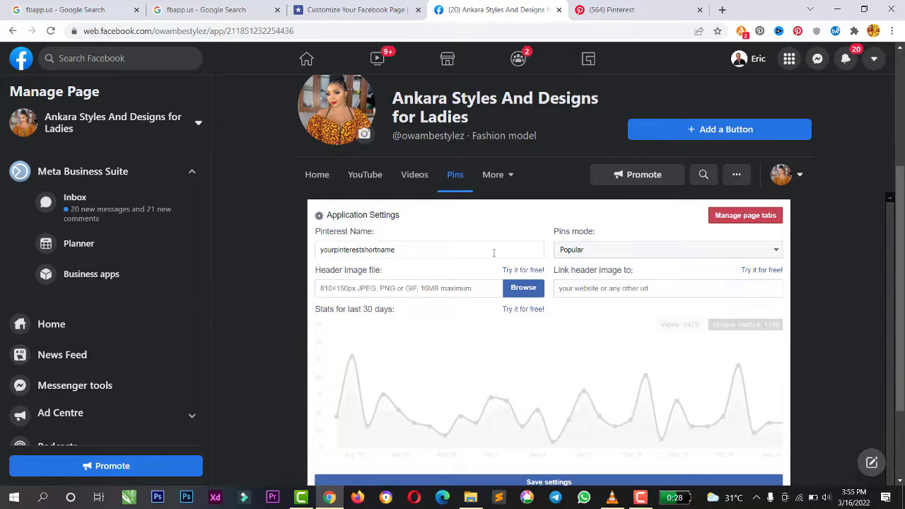
# Step: Switch to Pinterest, open the account's own profile and select its web address up to the profile name owambestyles
pyautogui.click(605, 14)
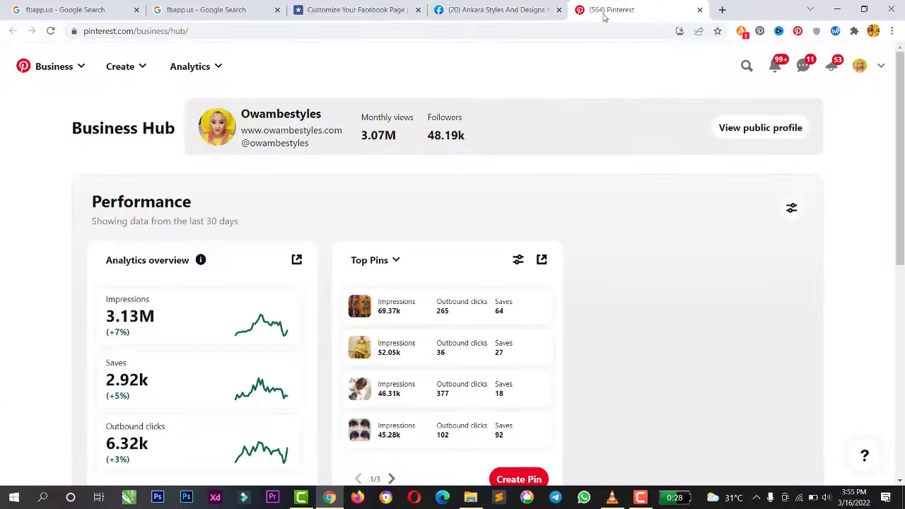
pyautogui.click(860, 68)
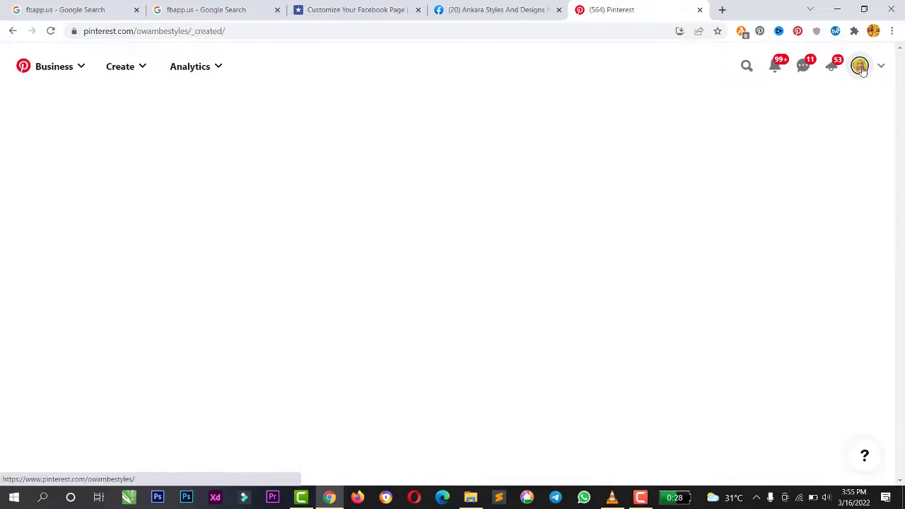
pyautogui.click(189, 31)
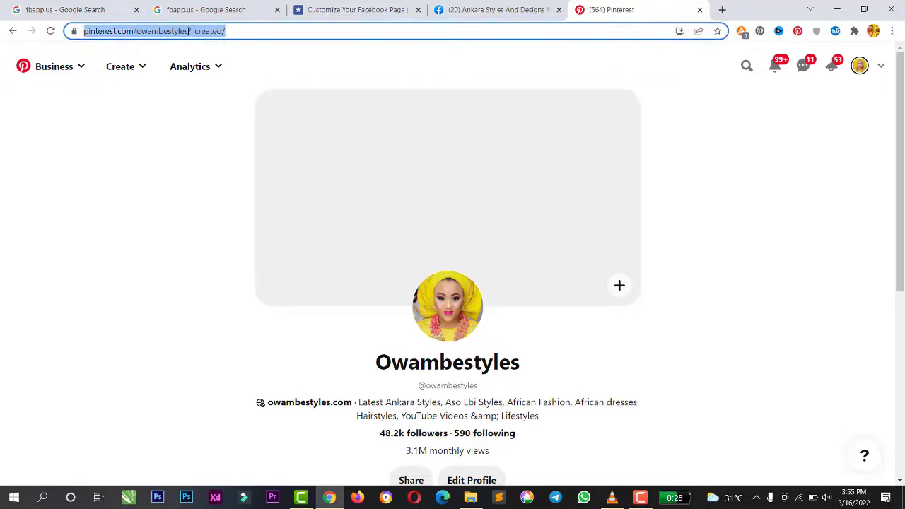
pyautogui.click(189, 31)
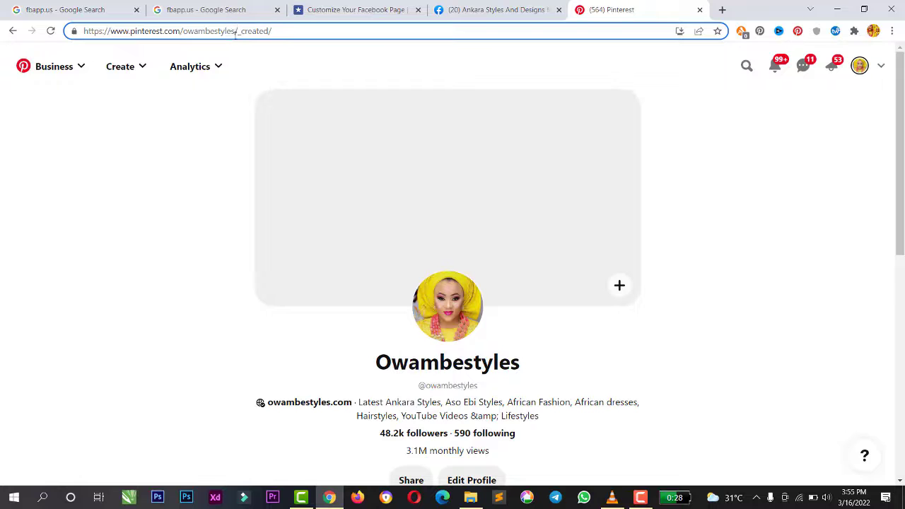
pyautogui.moveTo(236, 32); pyautogui.dragTo(72, 30)
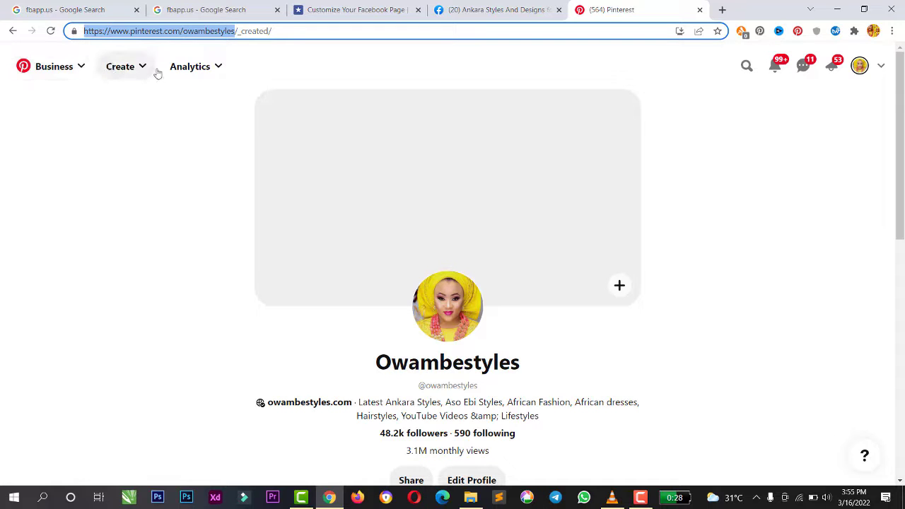
pyautogui.click(190, 70)
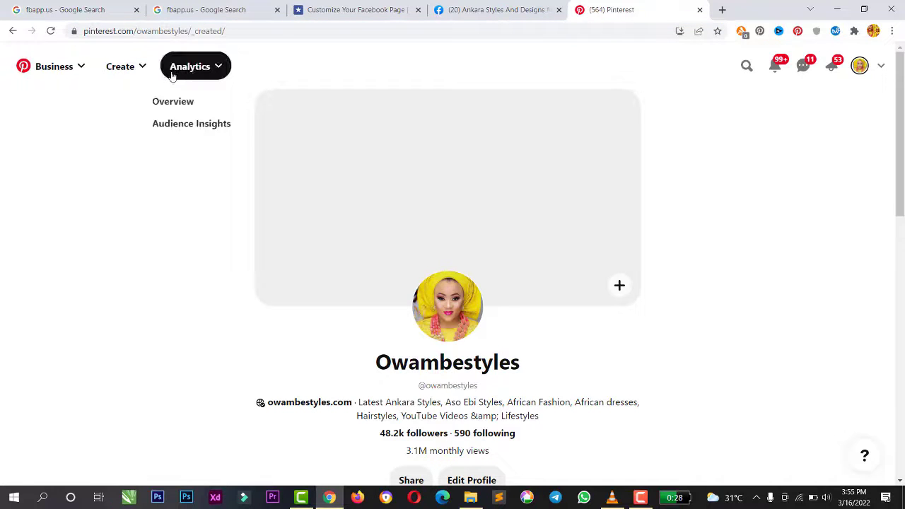
pyautogui.click(80, 66)
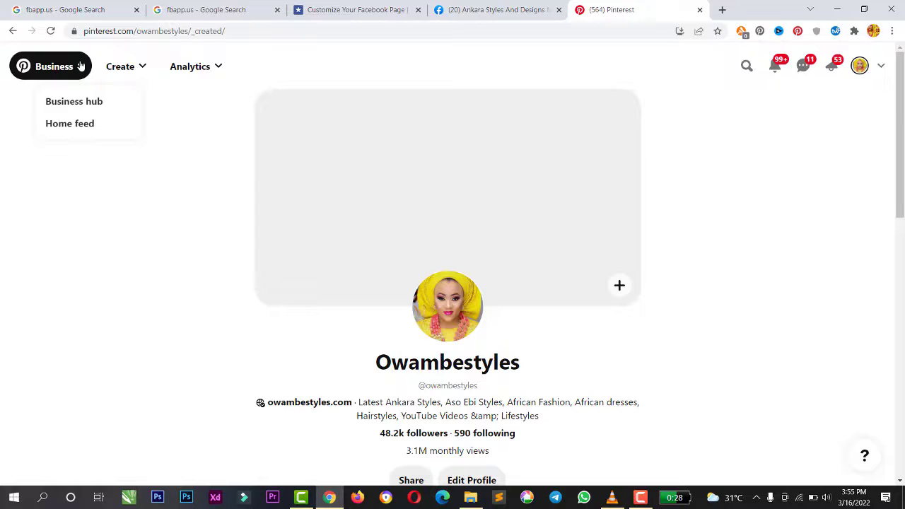
# Step: Copy the full web address of the Owambestyles Pinterest profile
pyautogui.click(188, 31)
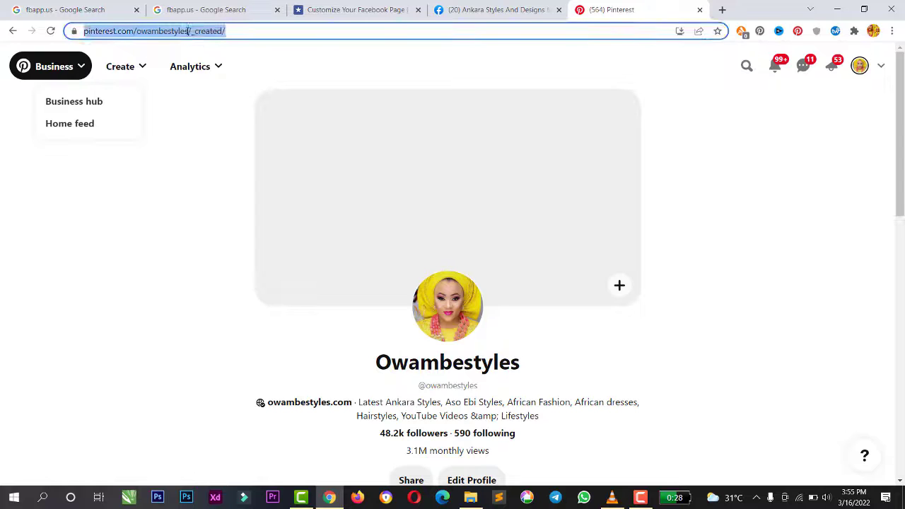
pyautogui.rightClick(188, 31)
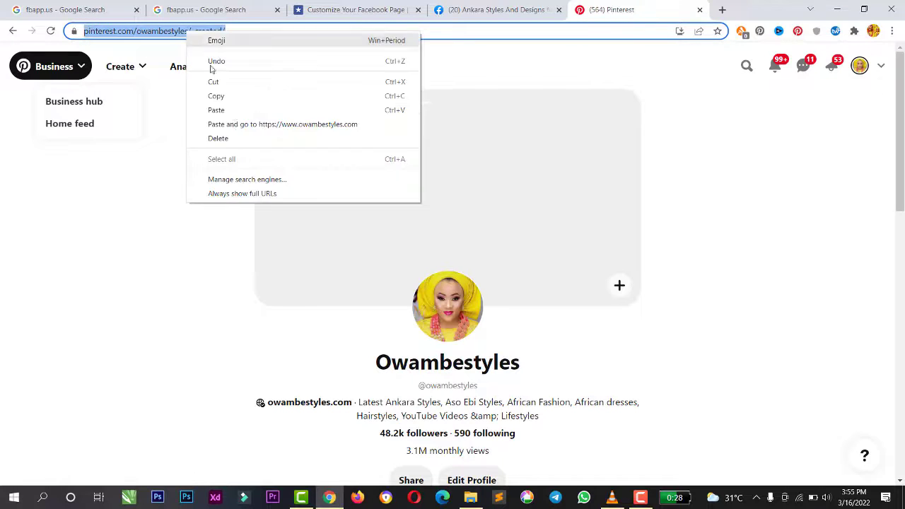
pyautogui.click(242, 95)
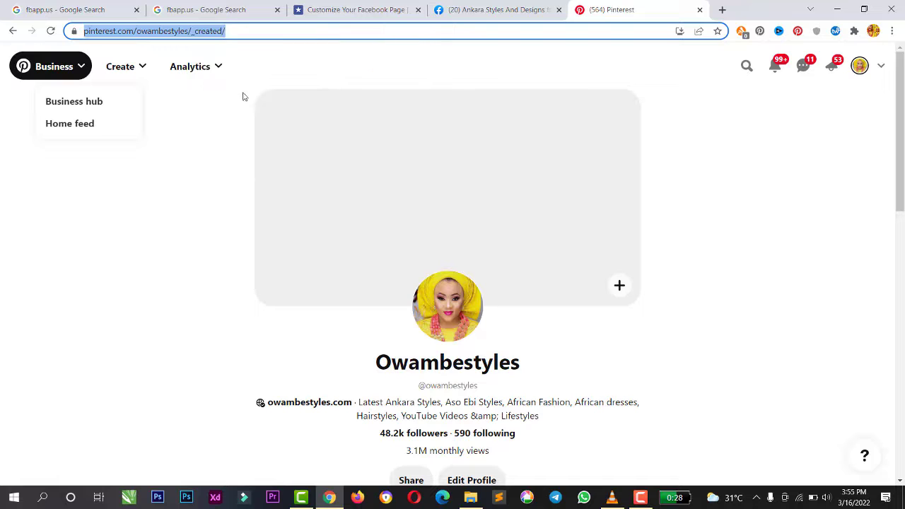
# Step: Return to the Facebook page's Pins application settings and set the Pinterest Name to Owambestyles
pyautogui.click(492, 11)
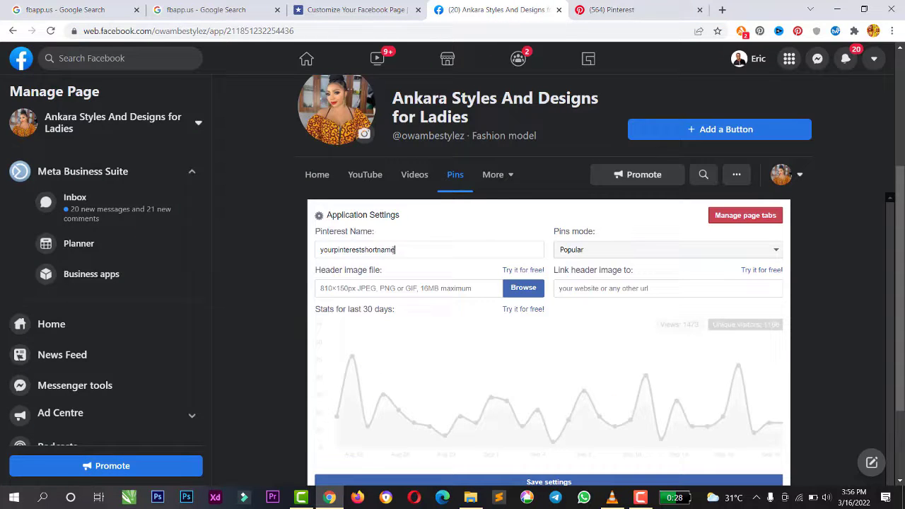
pyautogui.doubleClick(395, 249)
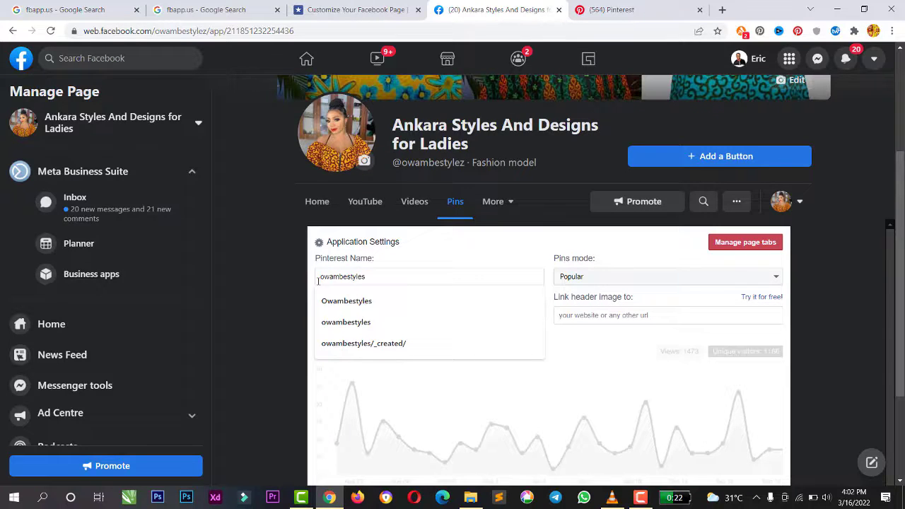
pyautogui.click(346, 302)
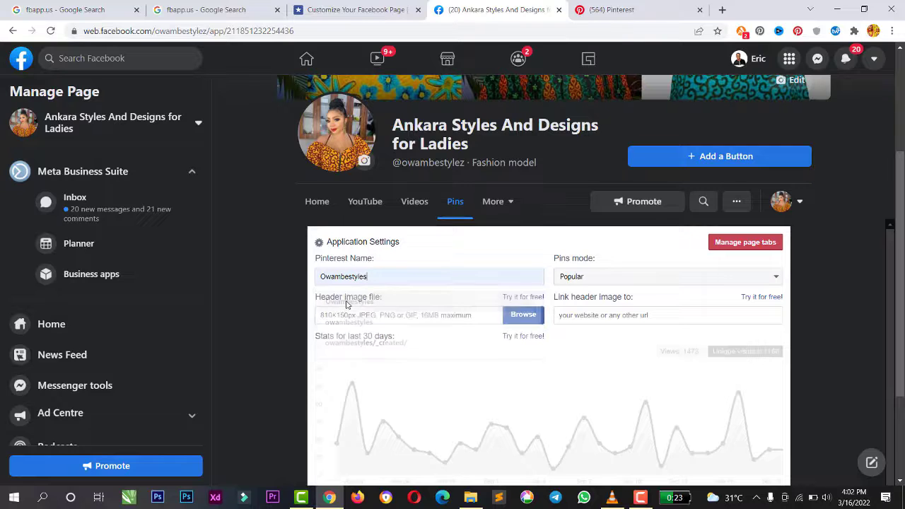
pyautogui.click(516, 318)
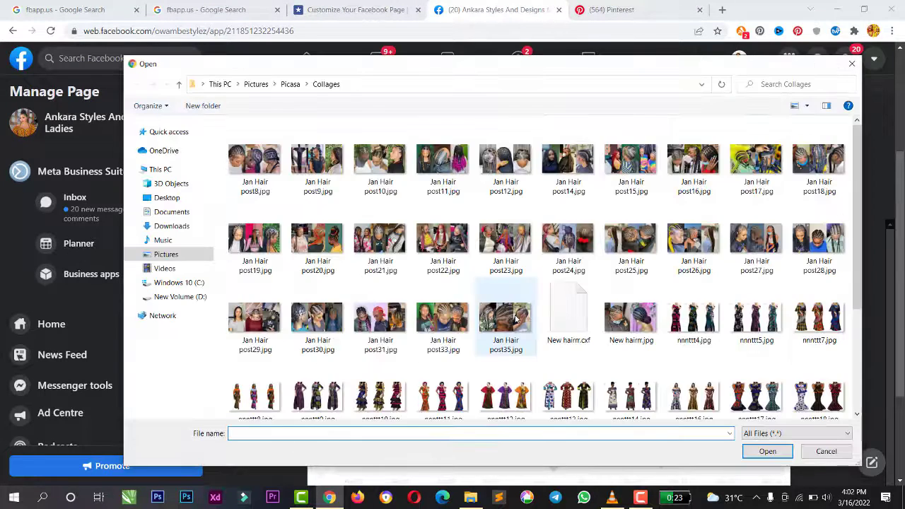
pyautogui.click(244, 171)
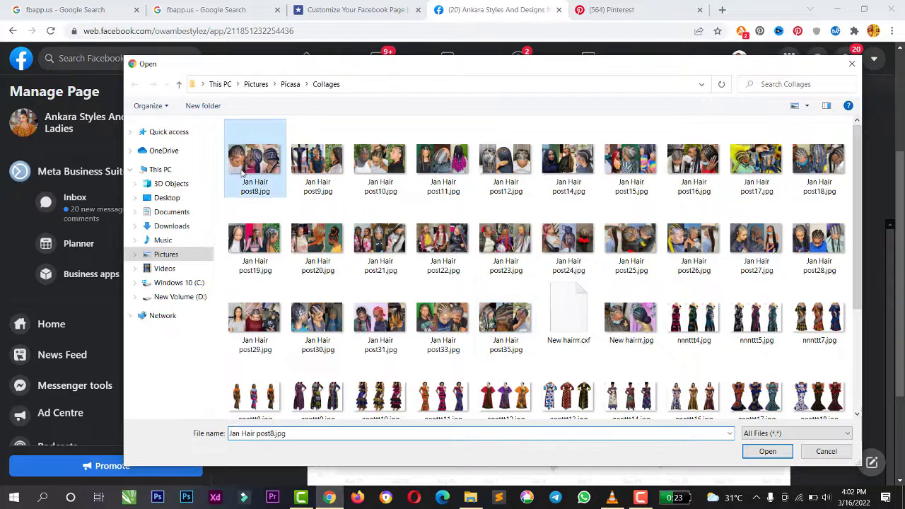
pyautogui.click(769, 452)
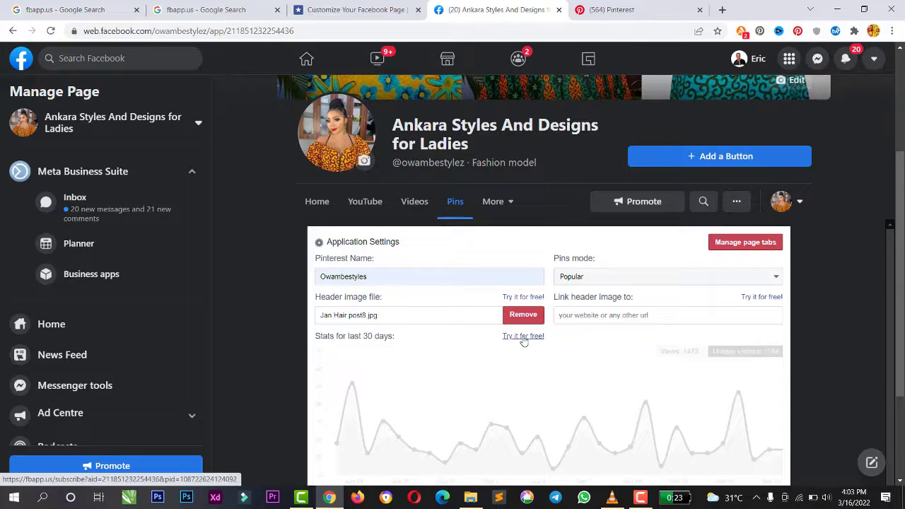
pyautogui.click(618, 316)
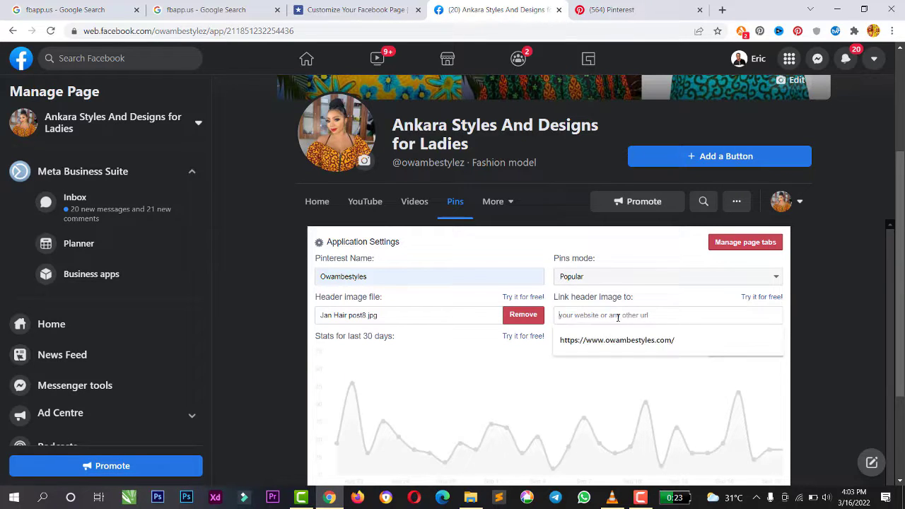
pyautogui.click(616, 340)
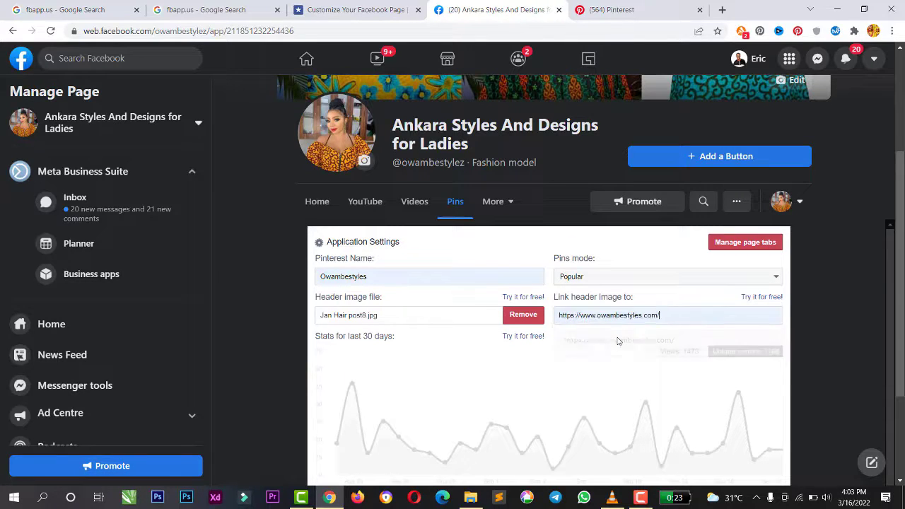
# Step: Set the pins mode to User Boards and save the application settings
pyautogui.click(596, 278)
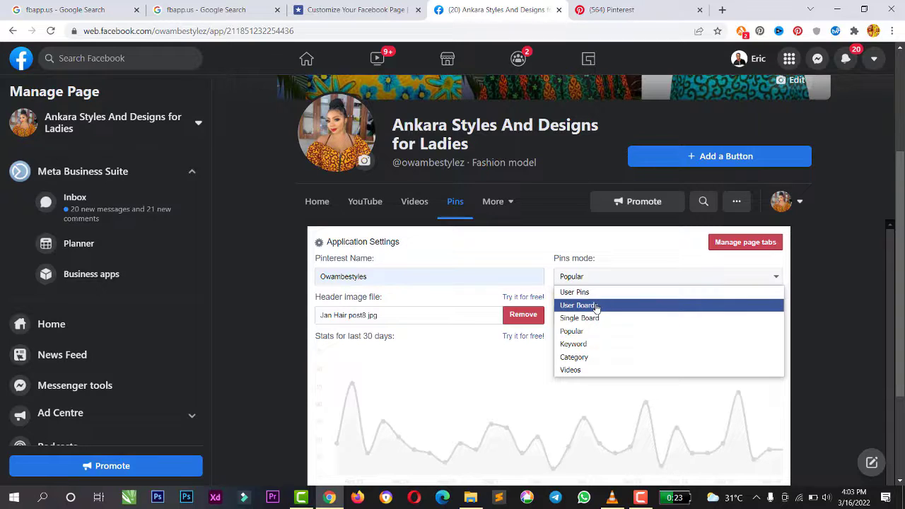
pyautogui.click(596, 306)
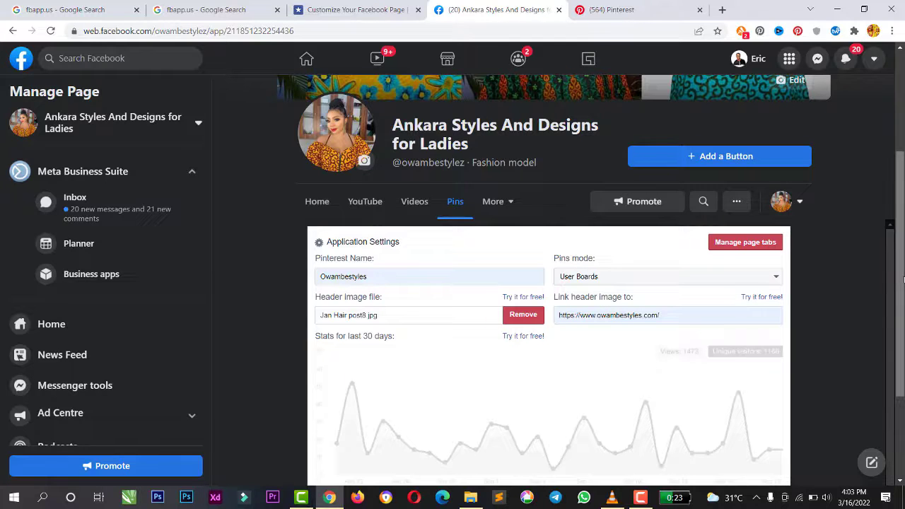
pyautogui.scroll(-2, 902, 281)
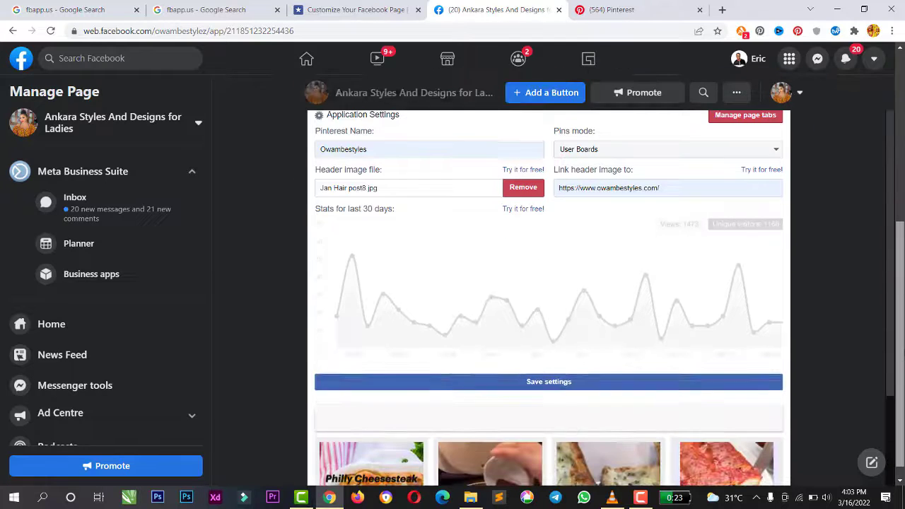
pyautogui.click(555, 382)
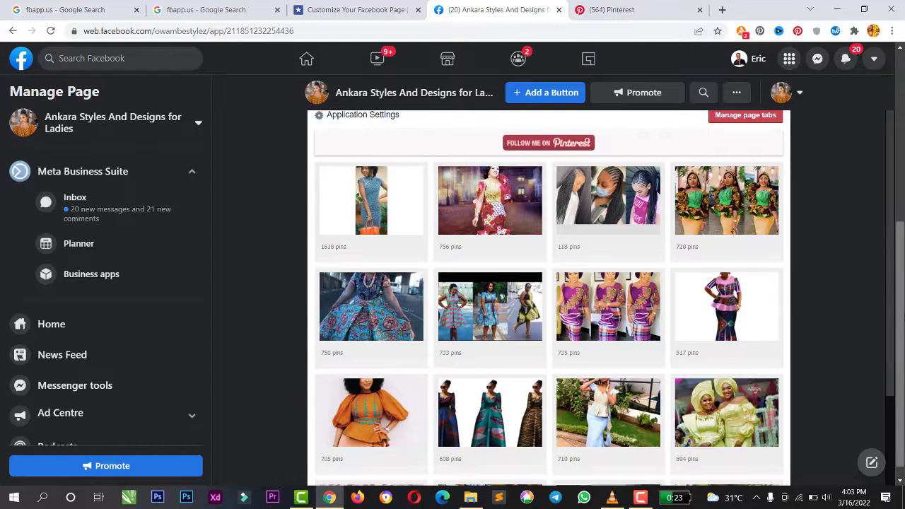
# Step: Look through the Pinterest boards in the Facebook page's Pins tab
pyautogui.moveTo(903, 319); pyautogui.dragTo(903, 267)
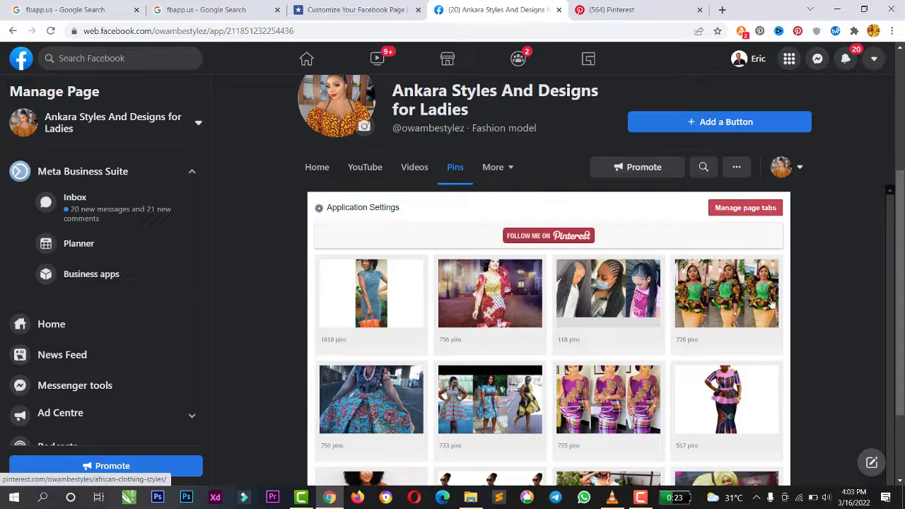
pyautogui.scroll(-2, 548, 283)
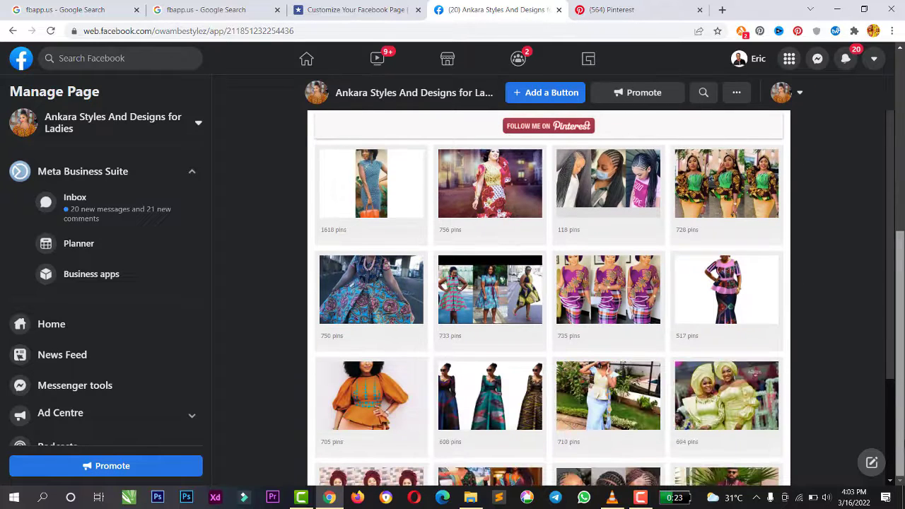
pyautogui.moveTo(898, 359); pyautogui.dragTo(896, 440)
pyautogui.scroll(2, 897, 440)
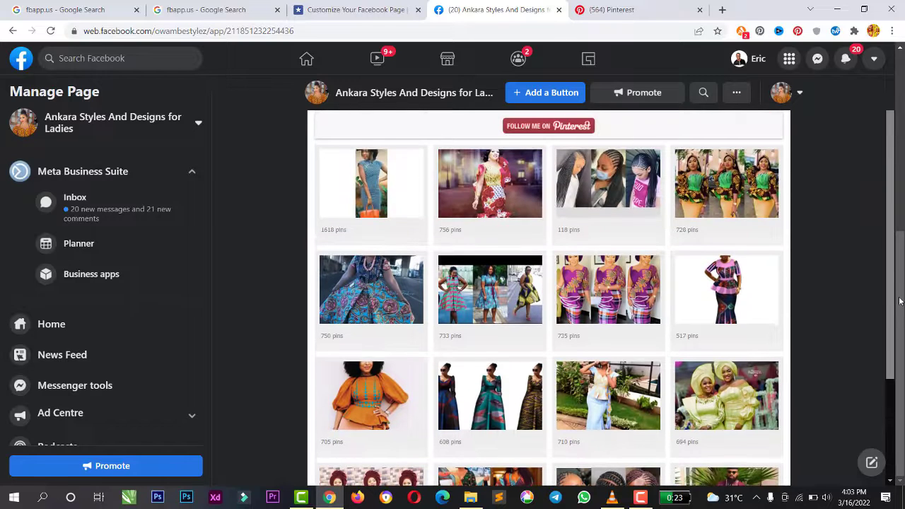
pyautogui.scroll(2, 548, 296)
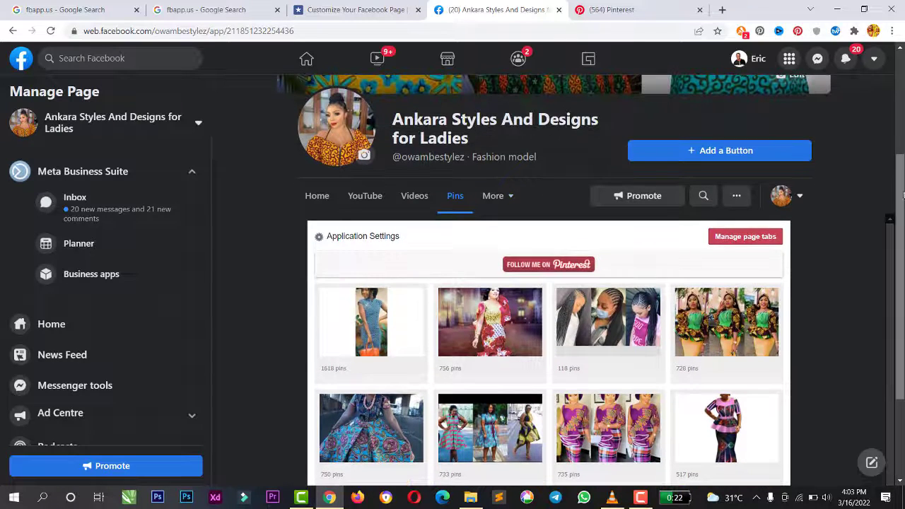